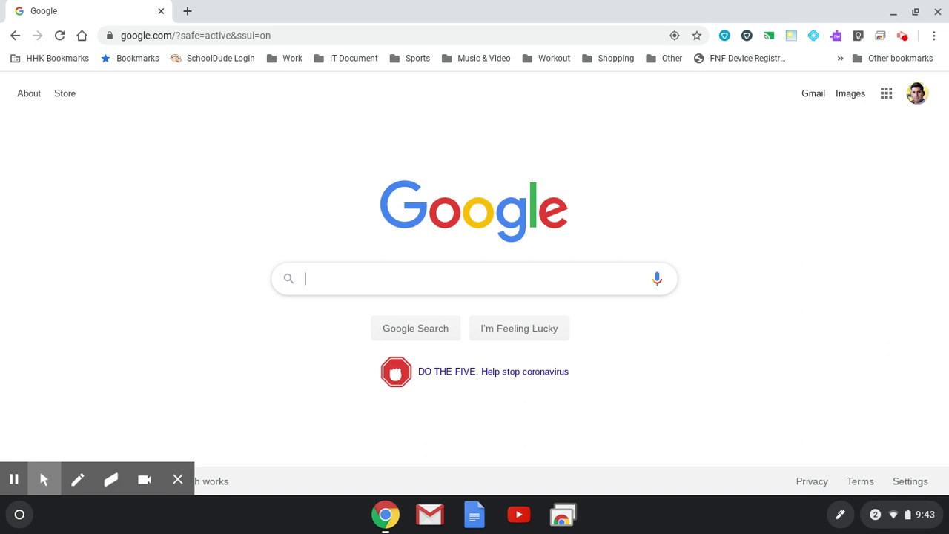
Open Google Meet and start a meeting nicknamed "Tech Meeting" with the camera turned off
click(887, 104)
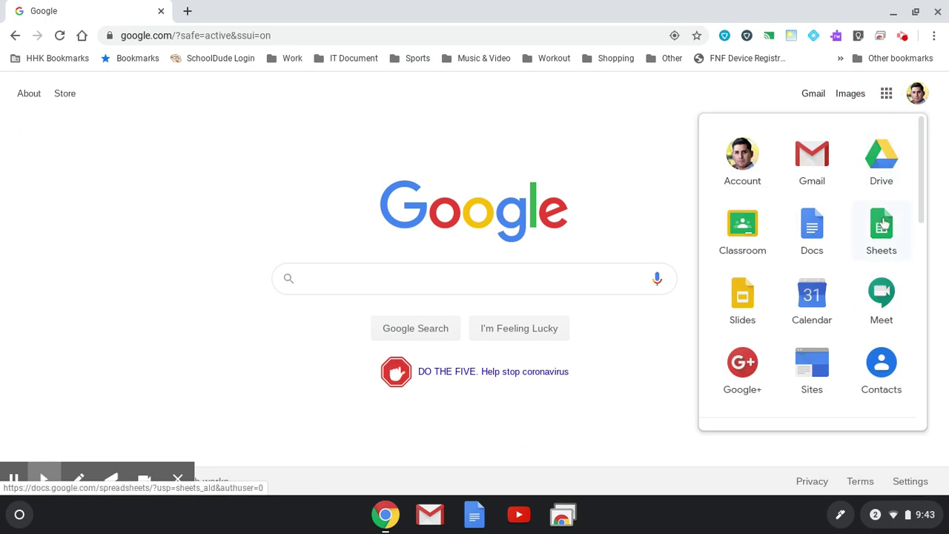
click(885, 309)
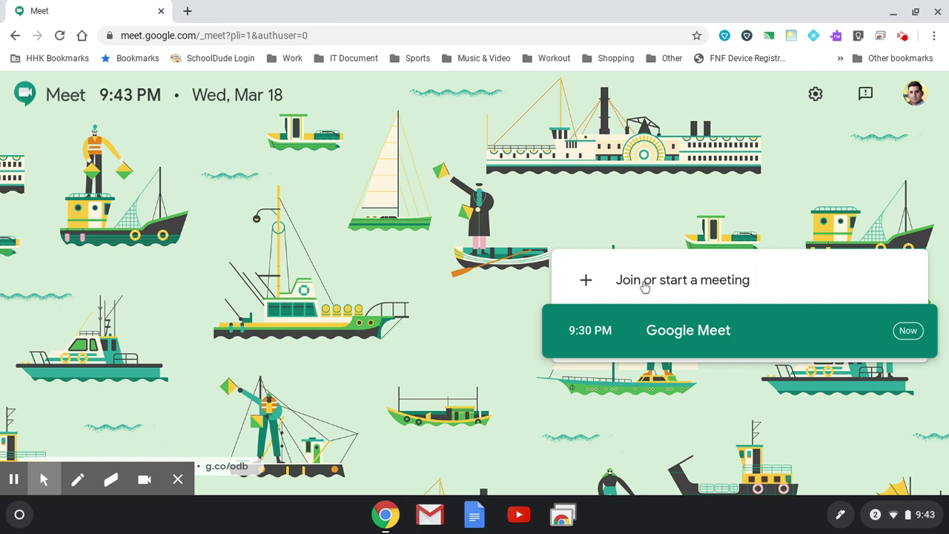
click(645, 287)
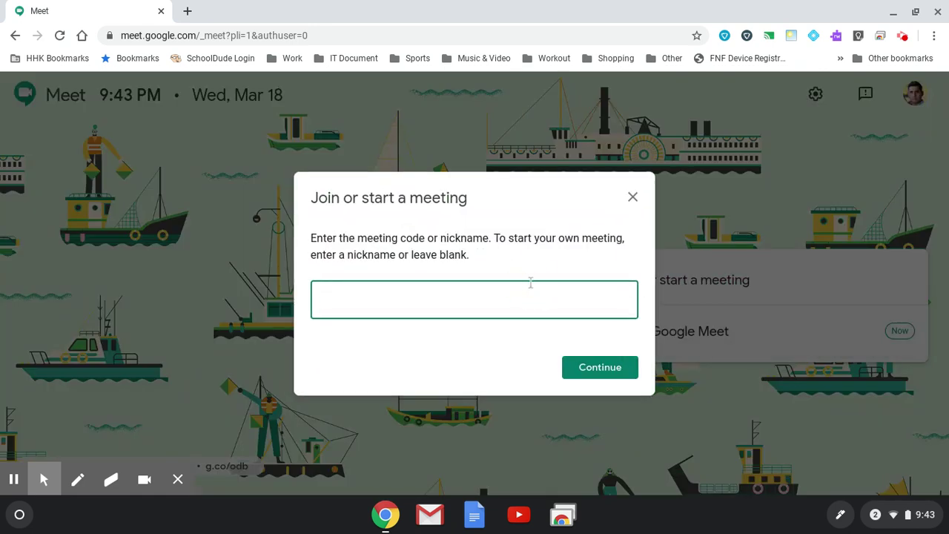
text(Tech Meeting)
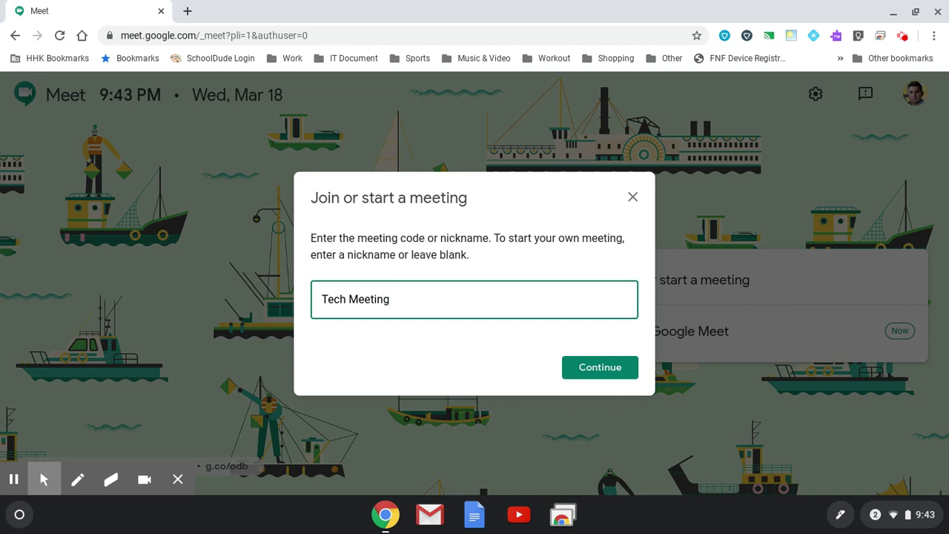
click(593, 369)
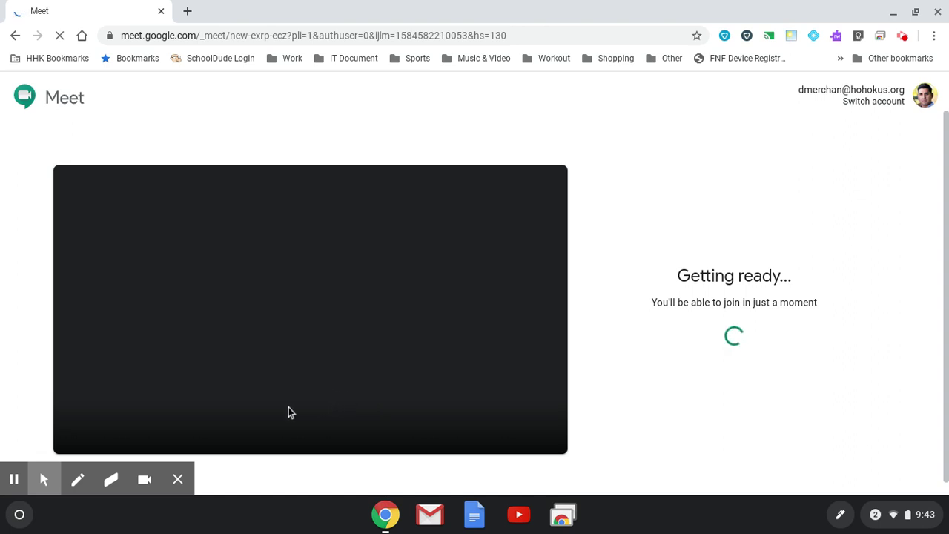
click(337, 424)
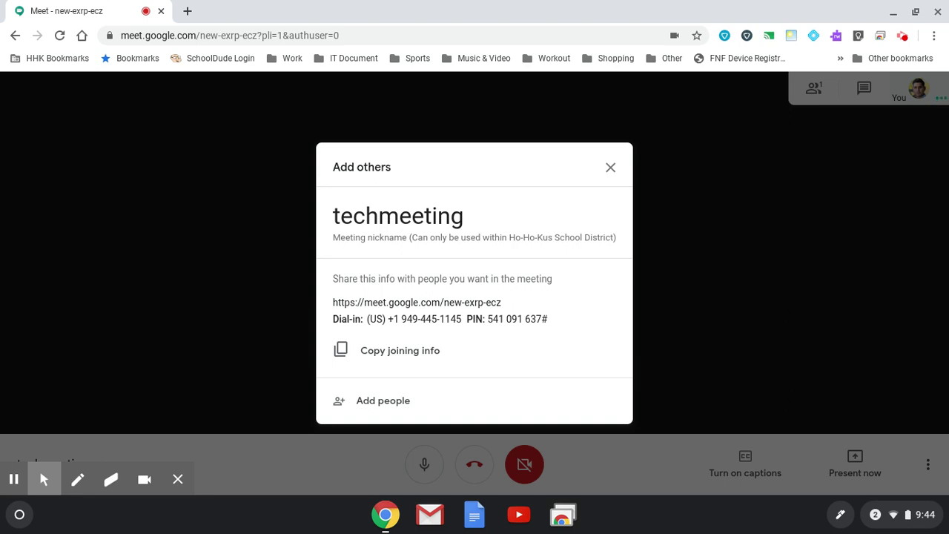
Select the first suggested contact for a meeting invitation, and dismiss the invitation without sending it
click(439, 401)
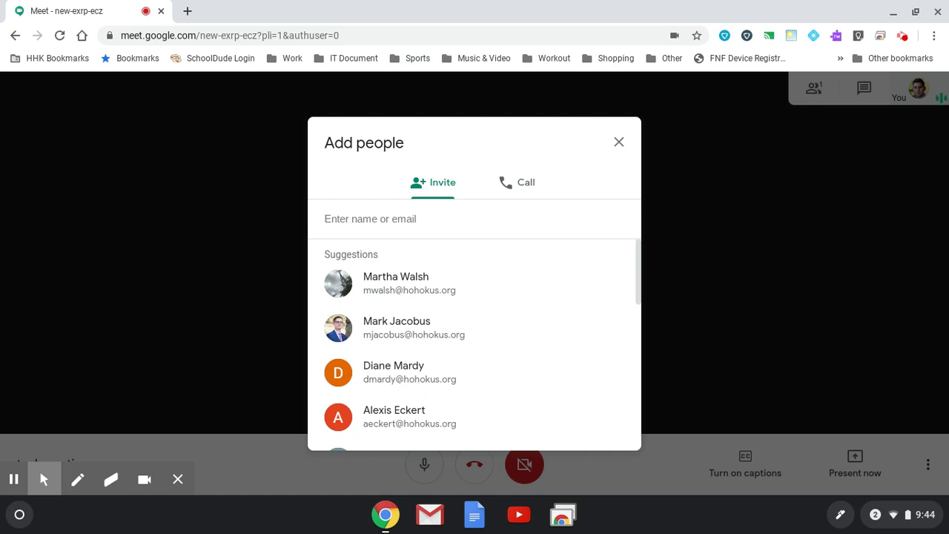
click(415, 282)
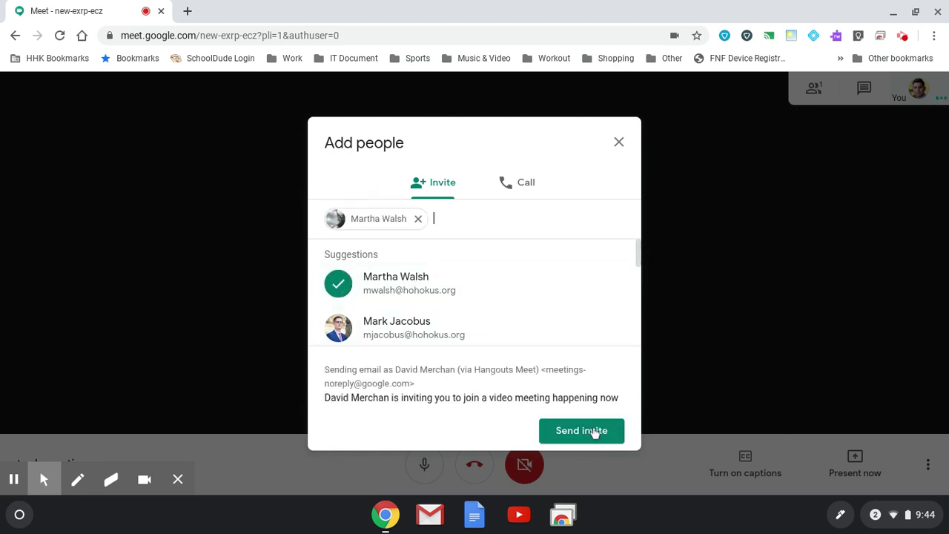
click(620, 144)
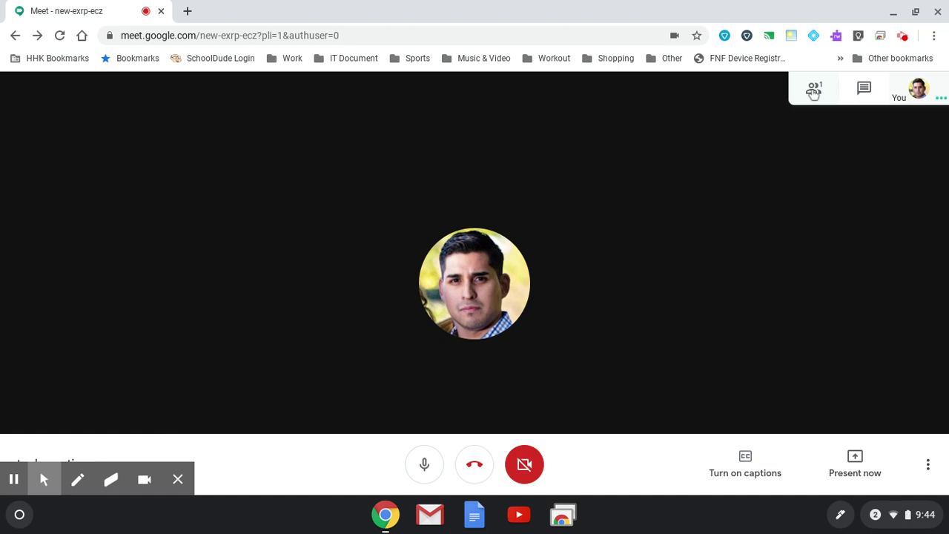
Review the meeting's participant list, chat and options for adding people, and return to the main meeting view
click(813, 90)
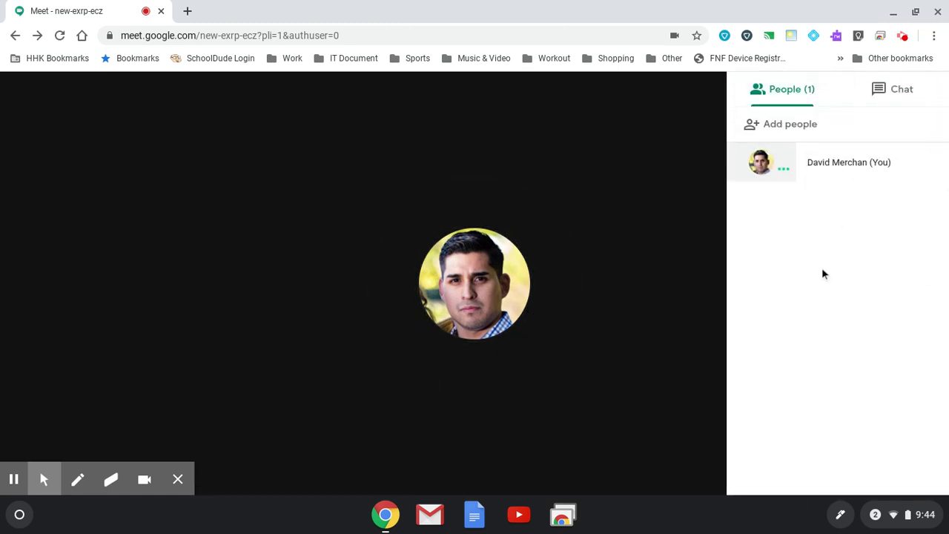
click(900, 89)
click(816, 90)
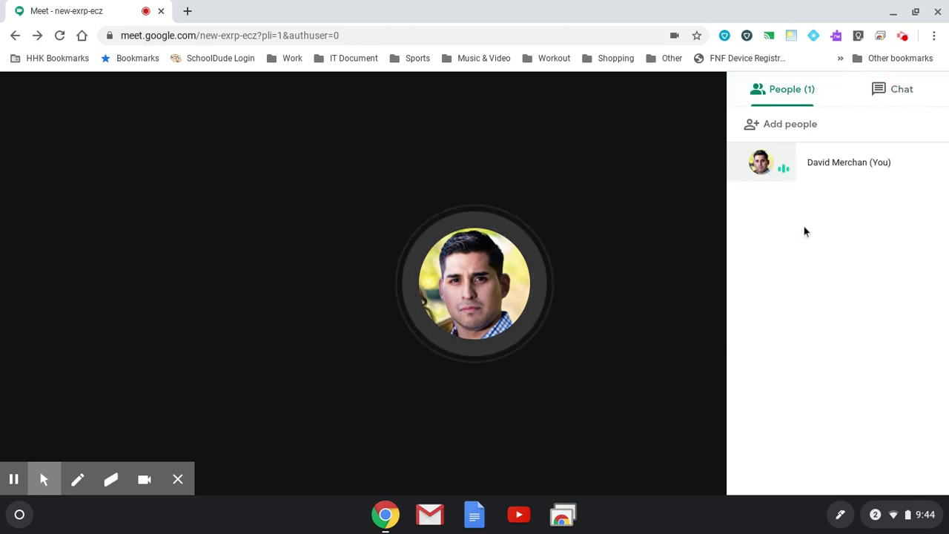
click(801, 132)
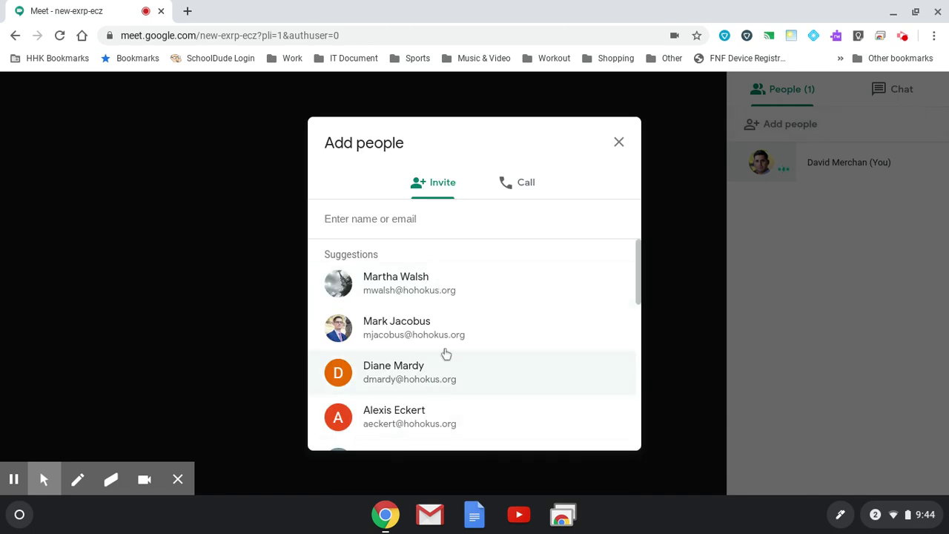
click(619, 141)
click(687, 160)
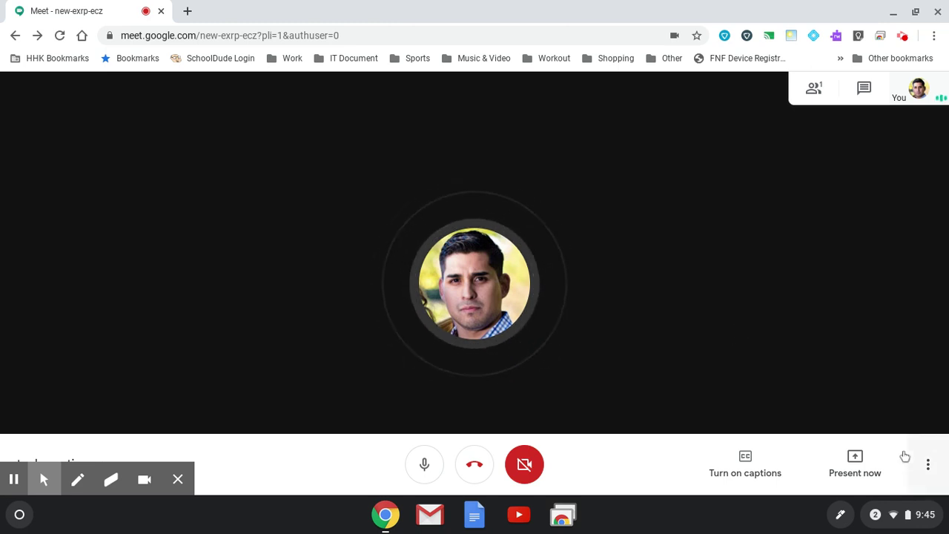
Choose to present the entire screen, select the screen preview, and cancel sharing
click(855, 466)
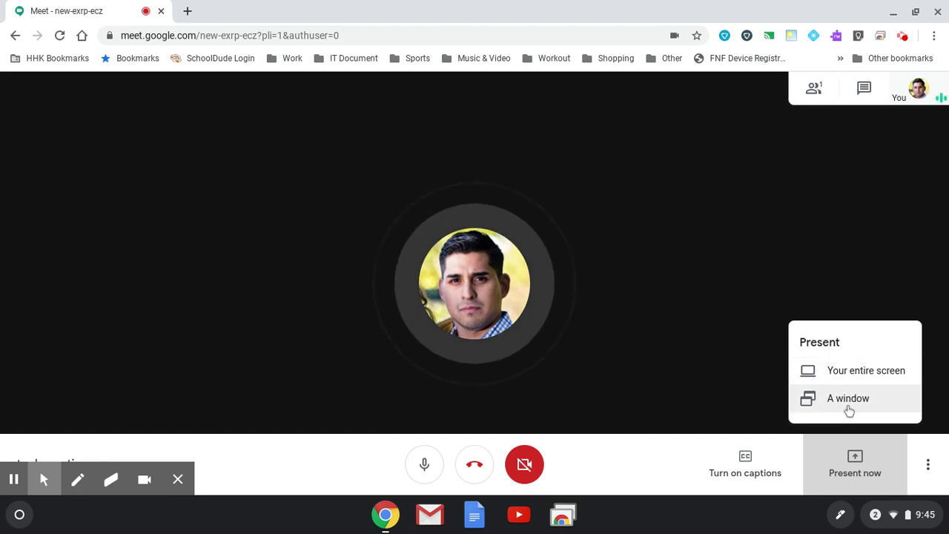
click(855, 370)
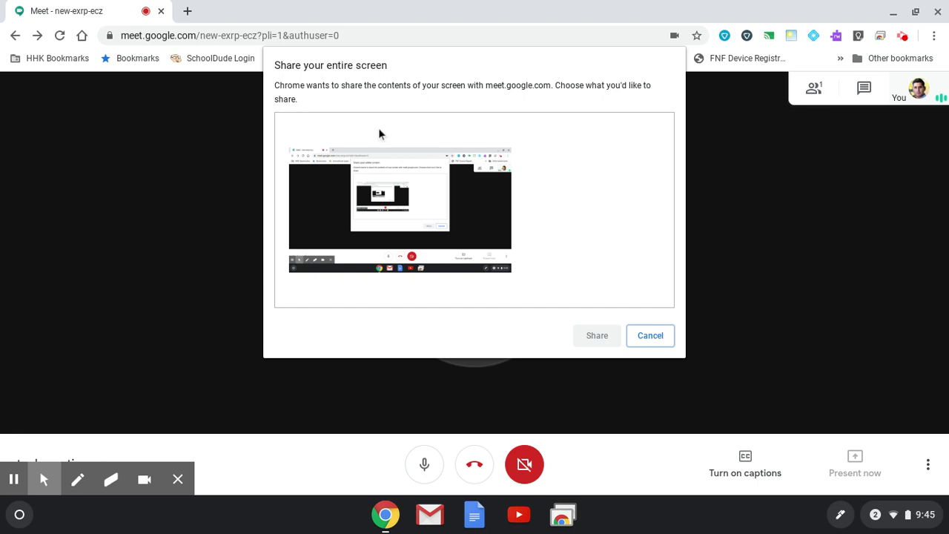
click(510, 220)
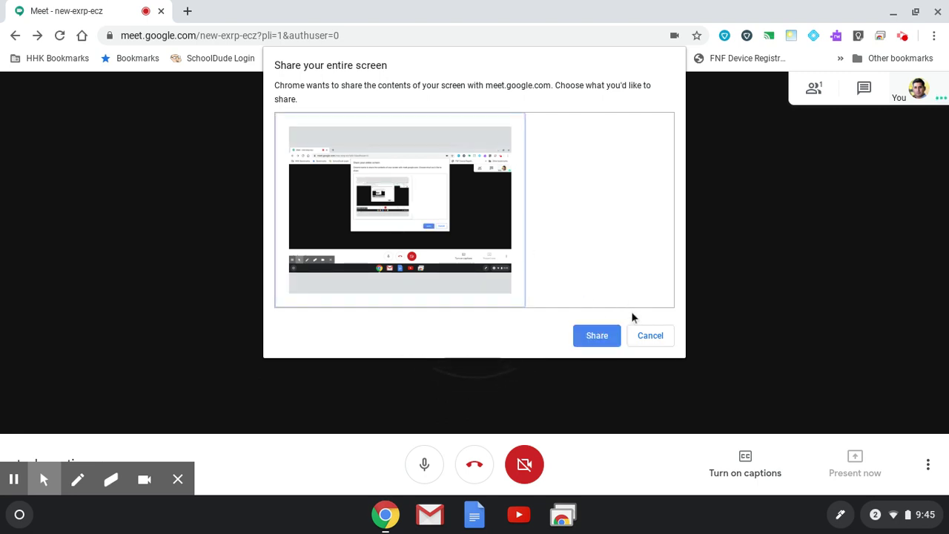
click(661, 341)
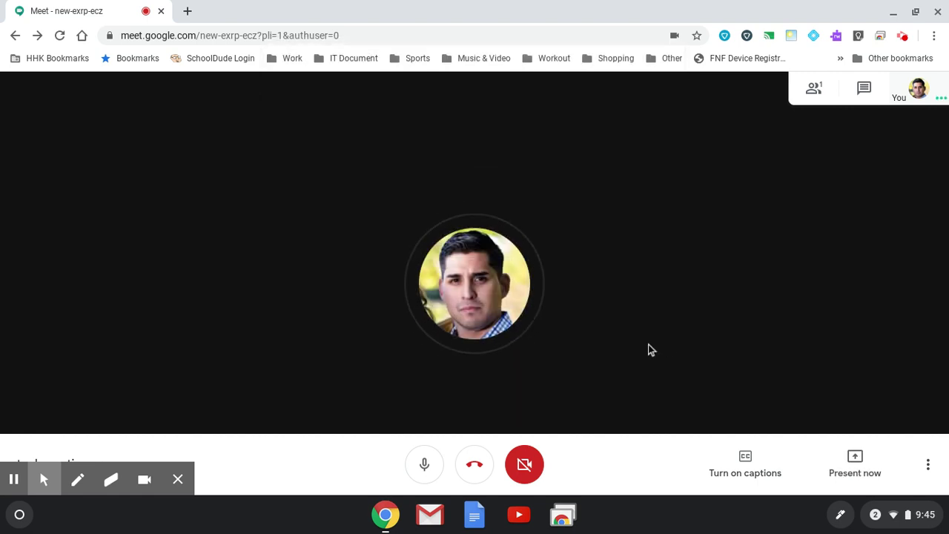
Leave the meeting and go to the Google home page
click(474, 476)
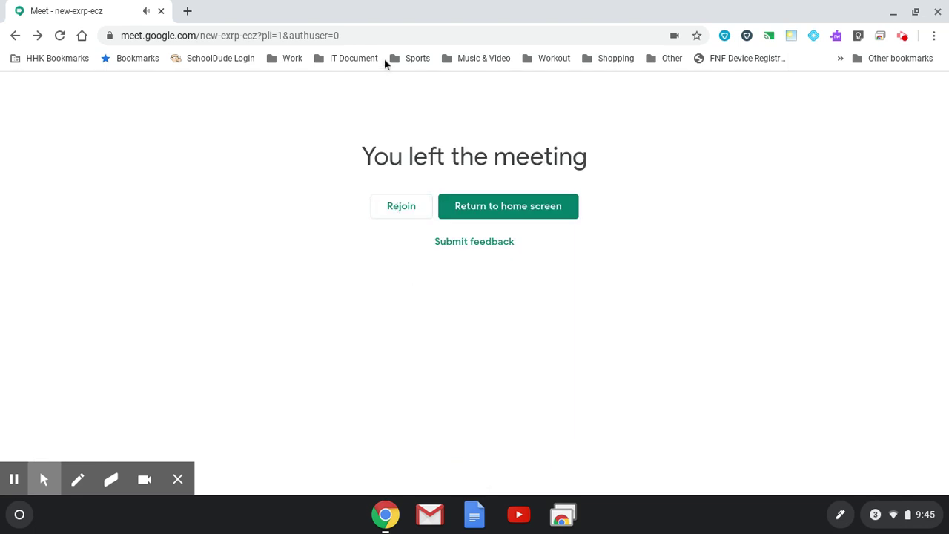
click(368, 35)
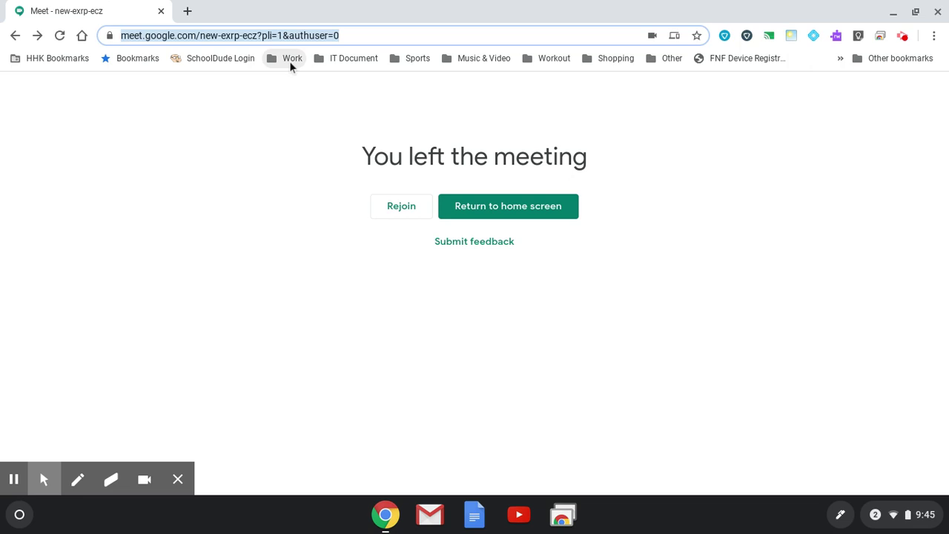
text(google)
key(Return)
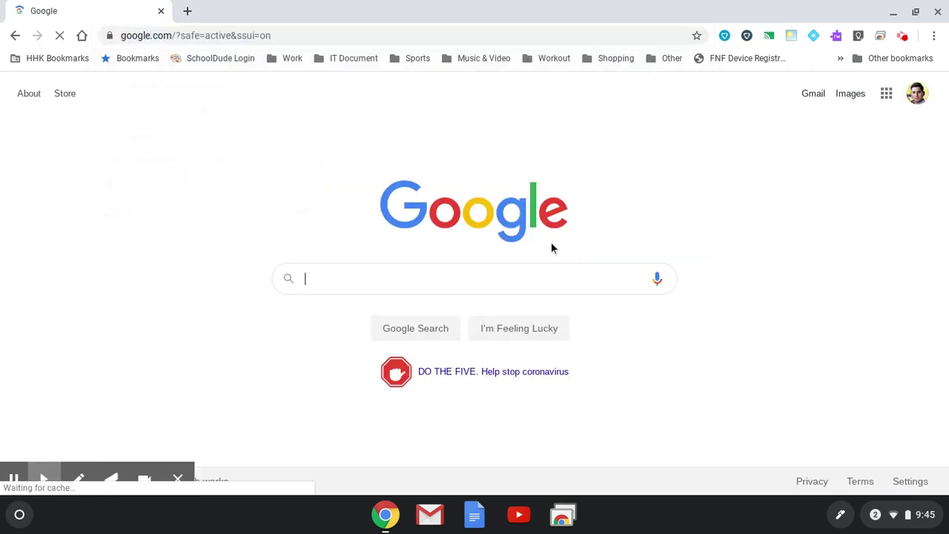
Open Google Calendar and show the day view for March 19, 2020
click(886, 104)
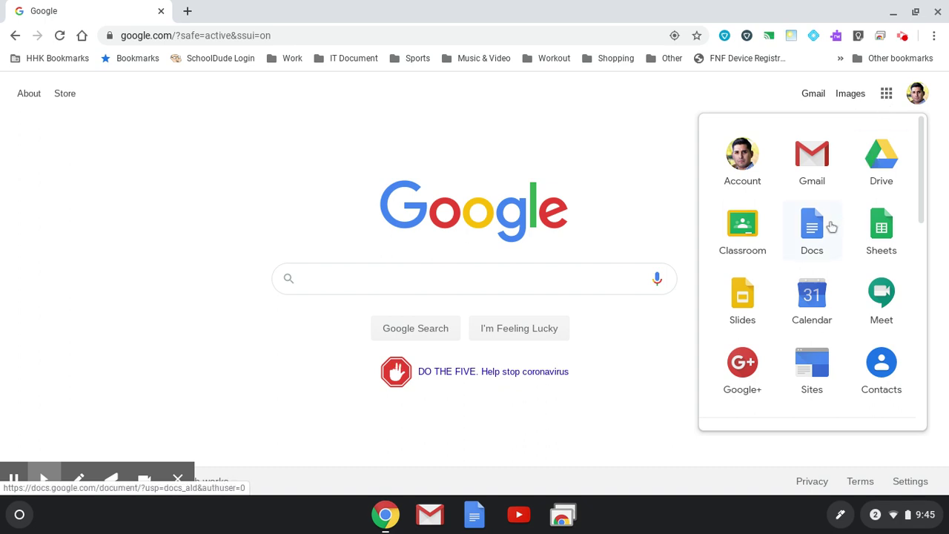
click(815, 313)
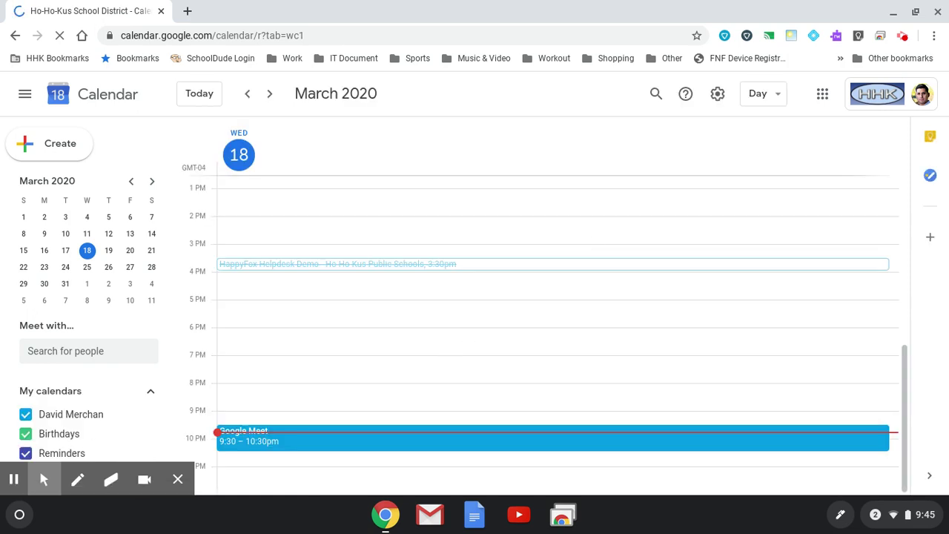
click(108, 251)
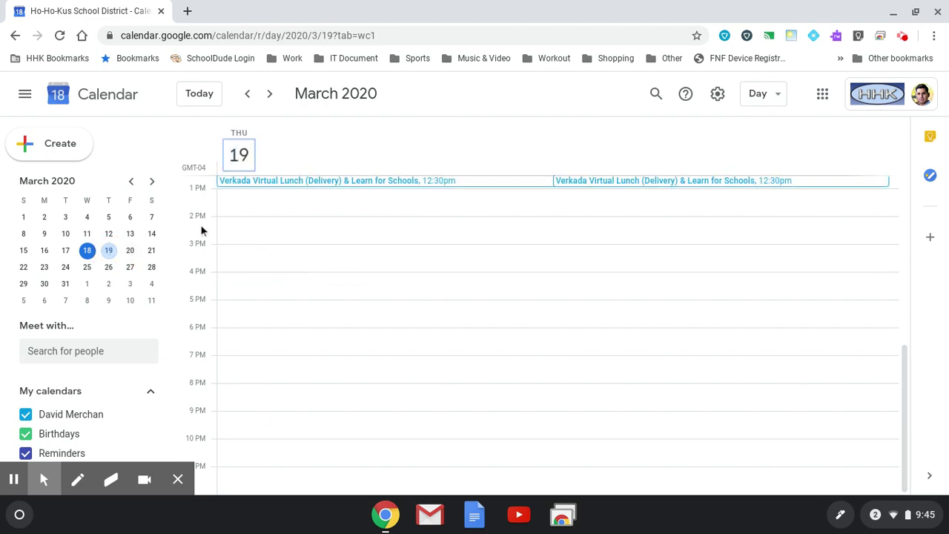
Create a calendar event on March 19 titled "Google Meet Test"
click(69, 153)
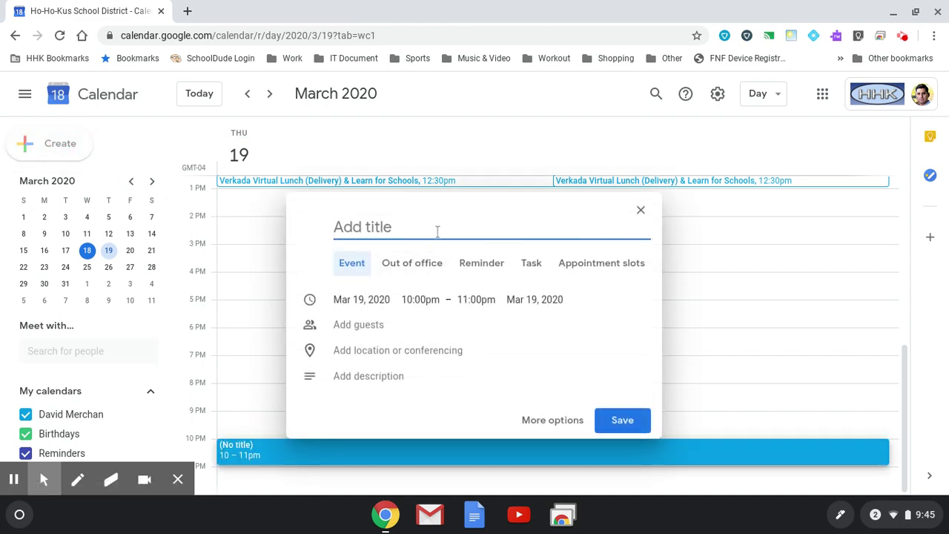
text(Google me)
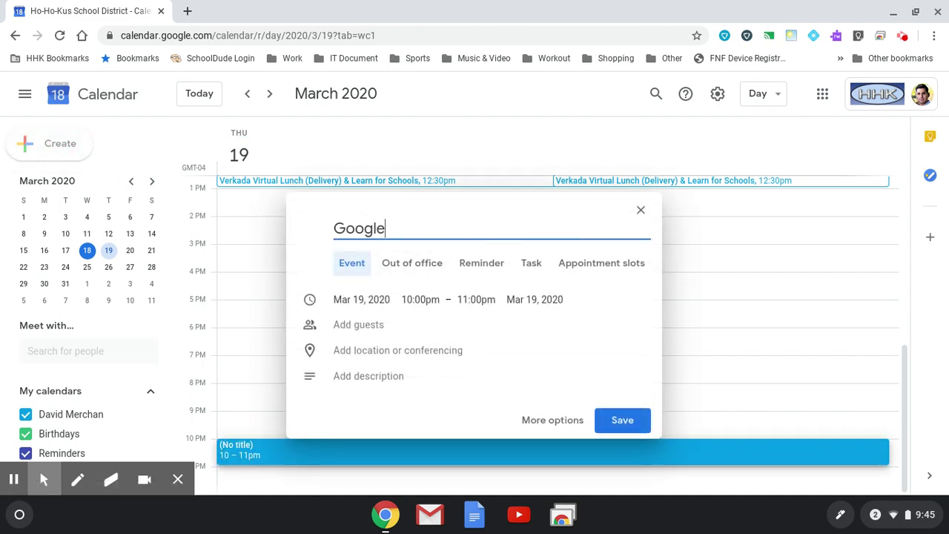
key(BackSpace)
key(BackSpace)
text(Meet Test)
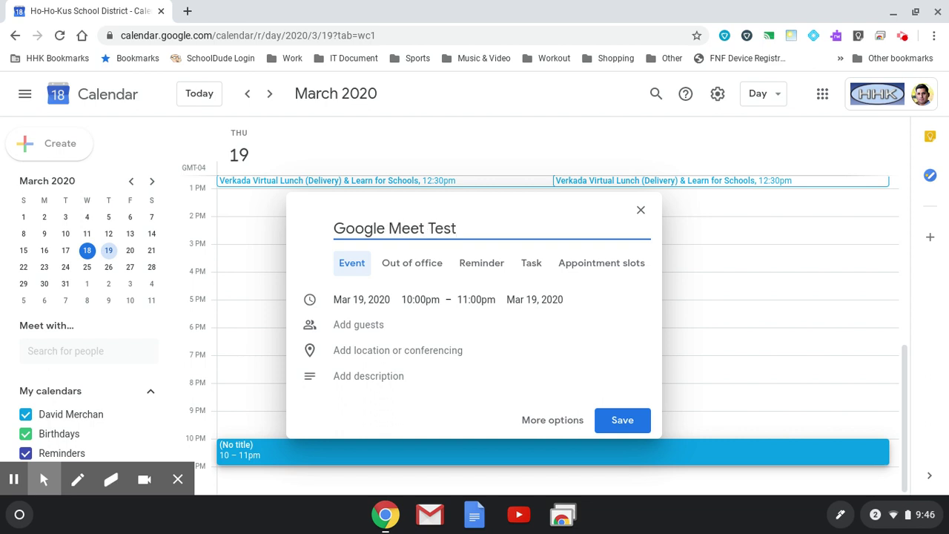
Open the event's full details and add Hangouts Meet conferencing to it
click(537, 421)
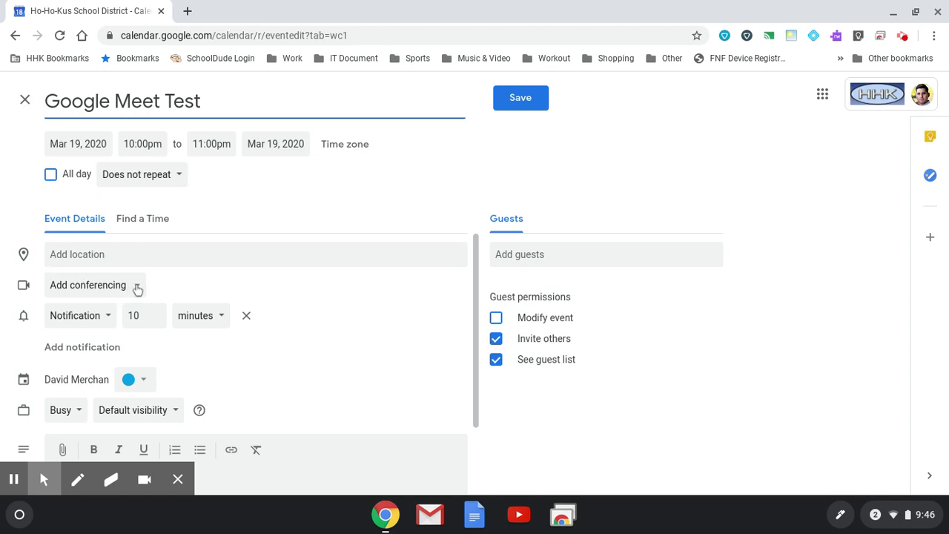
click(138, 289)
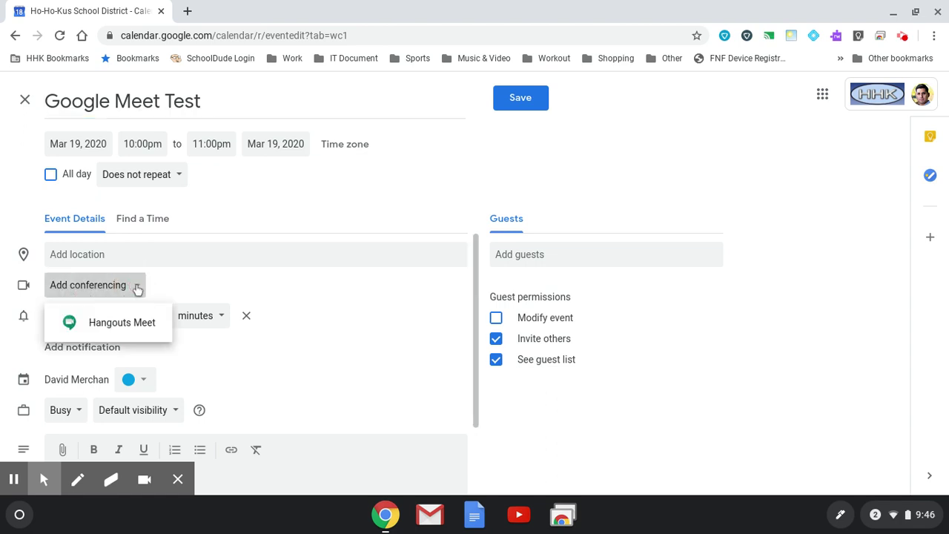
click(123, 326)
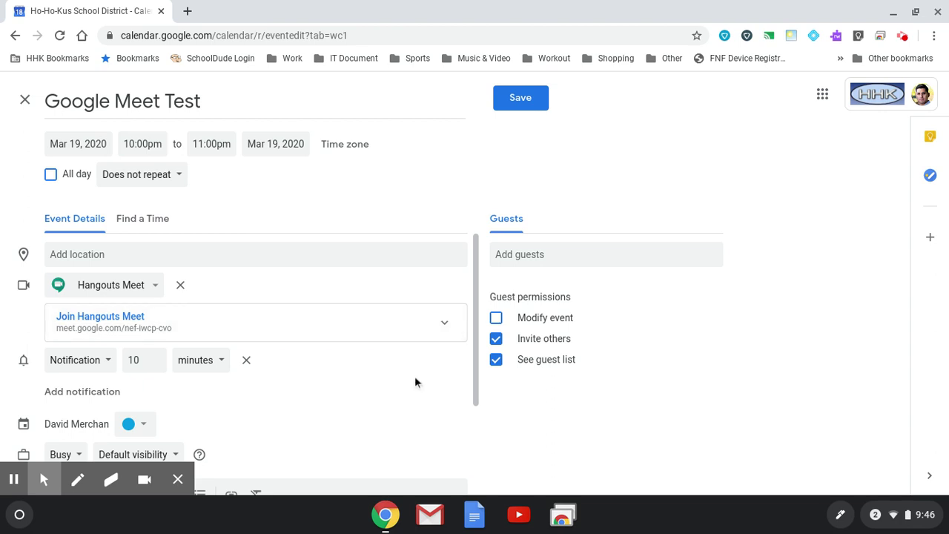
Check the guest suggestions without adding anyone, and save the event
click(540, 256)
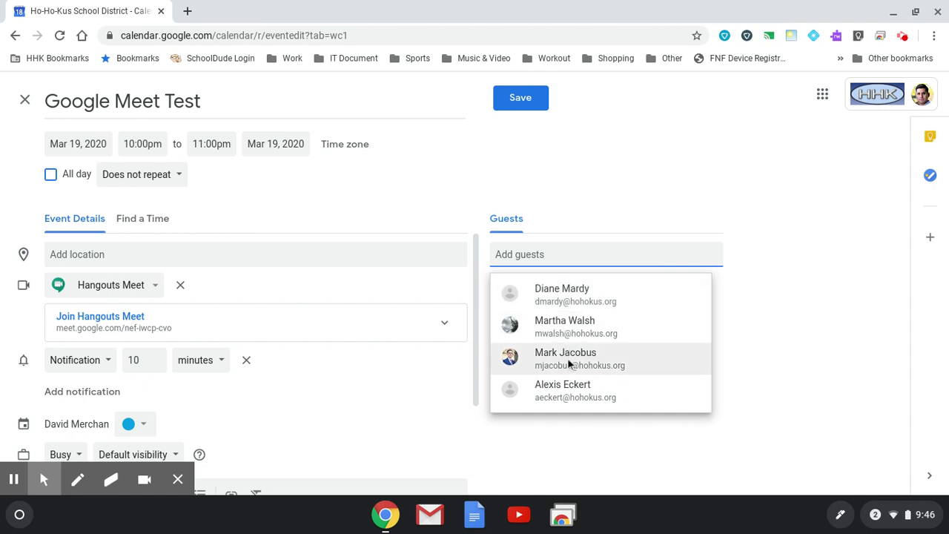
click(405, 402)
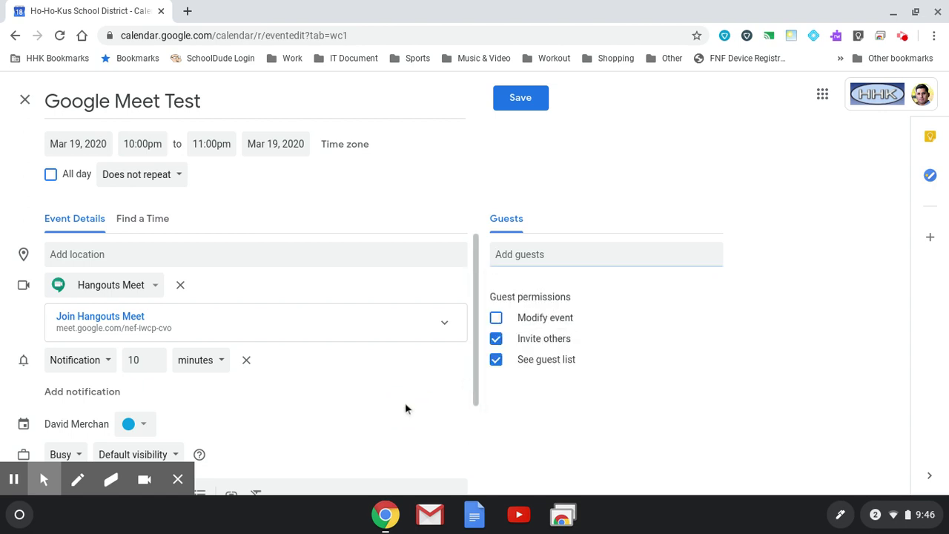
click(533, 99)
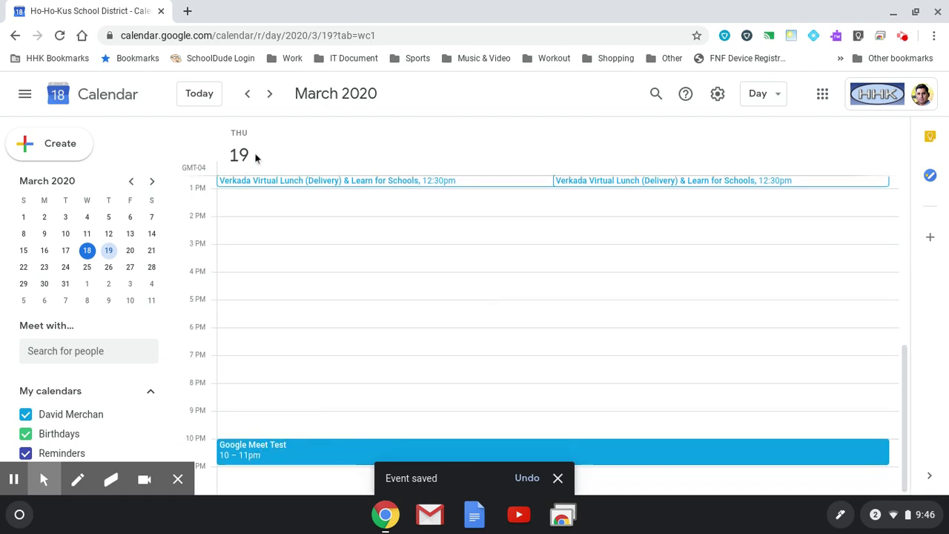
Open Google Meet in a new browser tab
click(188, 11)
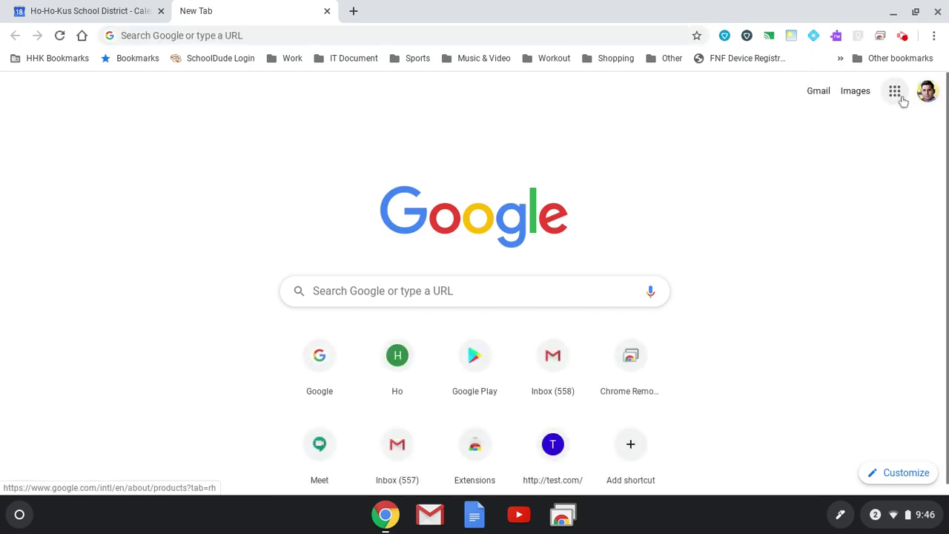
click(901, 98)
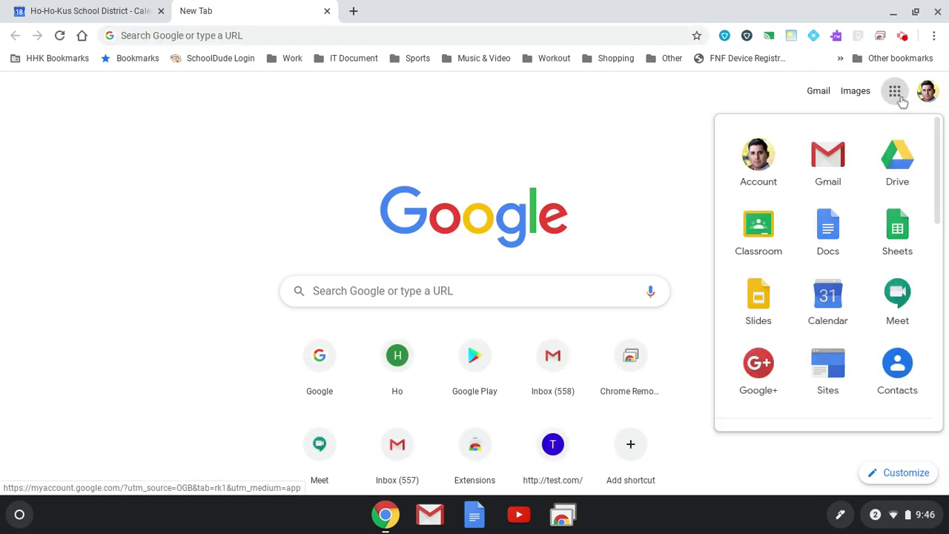
click(898, 312)
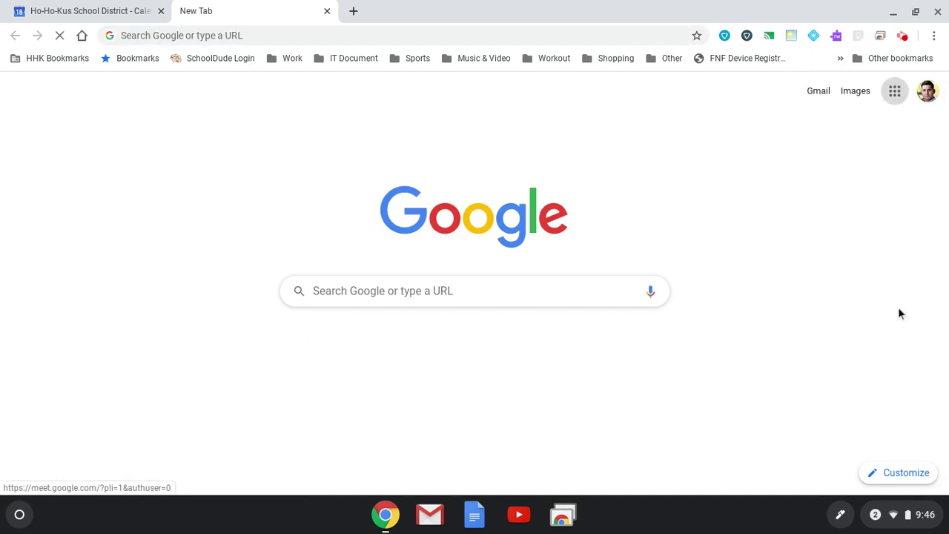